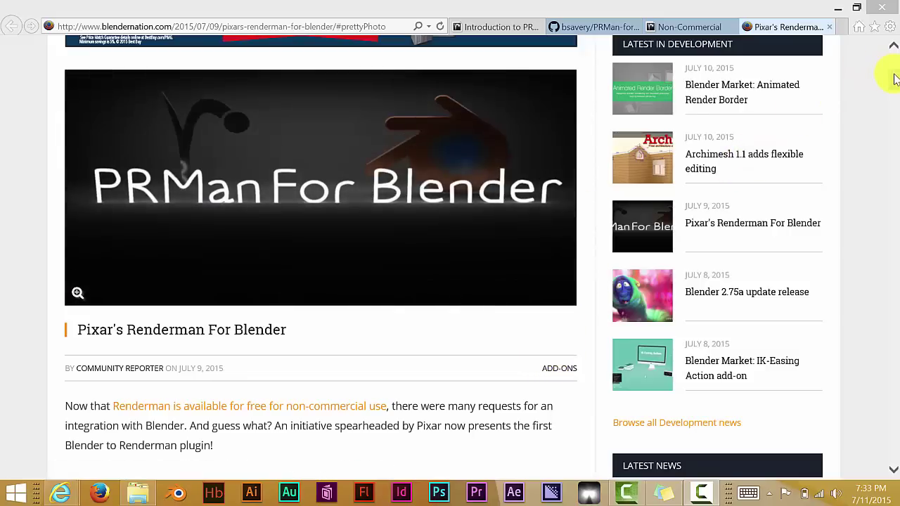
Step: Scroll through BlenderNation's 'Pixar's Renderman For Blender' article and its comments
scroll(891, 76, down, 10)
scroll(895, 79, up, 12)
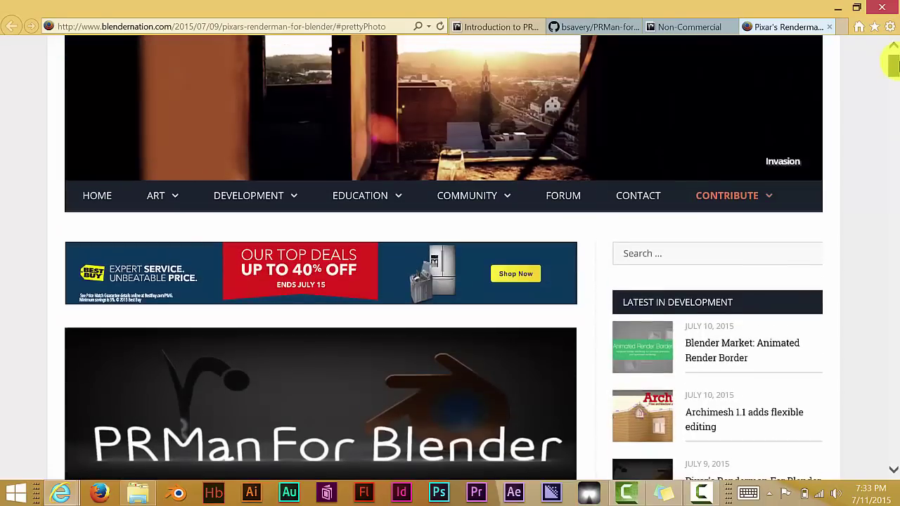
scroll(893, 79, down, 5)
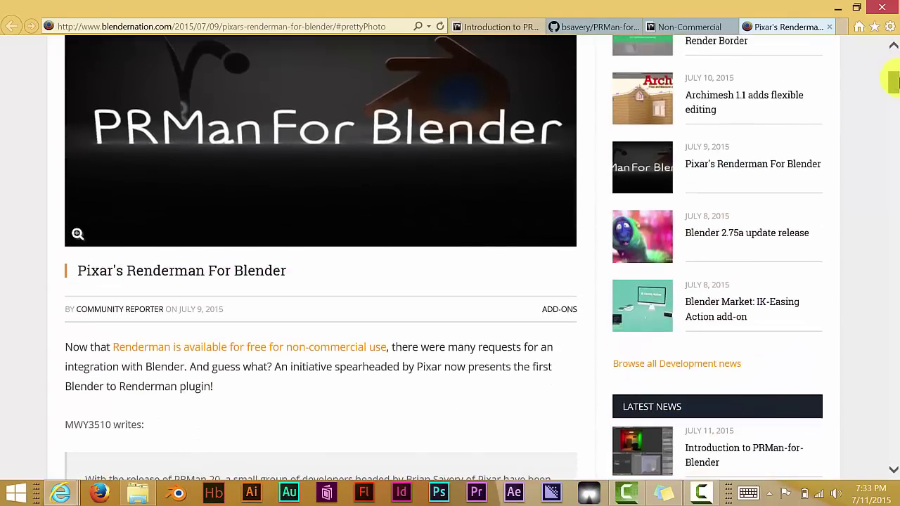
drag(893, 81, 884, 60)
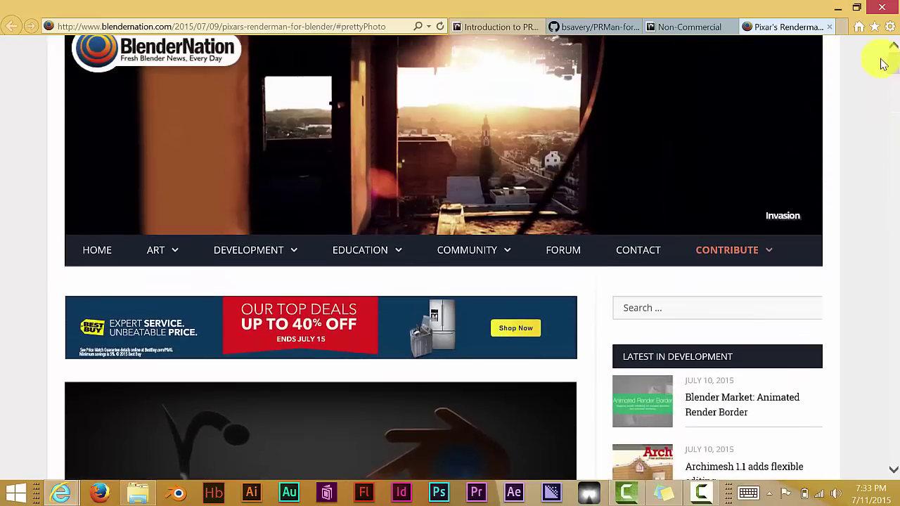
Step: Download the bsavery/PRMan-for-Blender GitHub repository as a ZIP, then go to the Non-Commercial RenderMan page
click(609, 31)
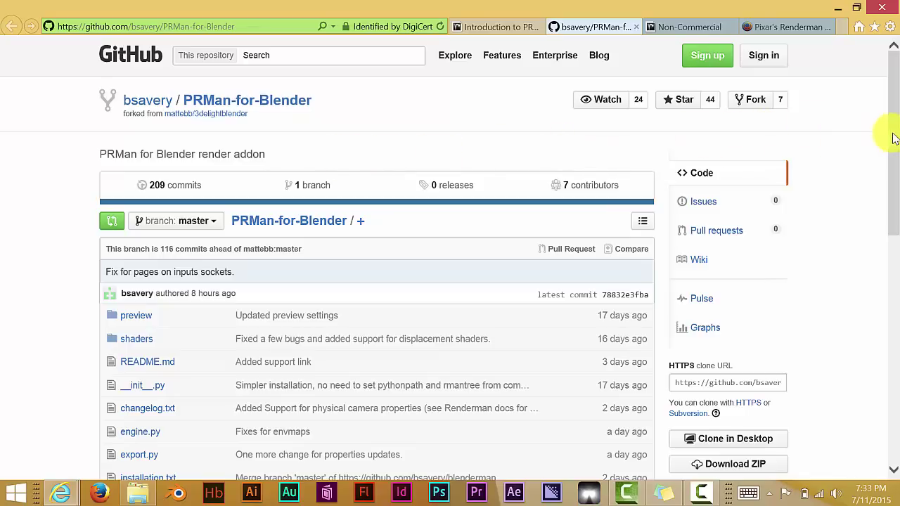
drag(894, 133, 897, 190)
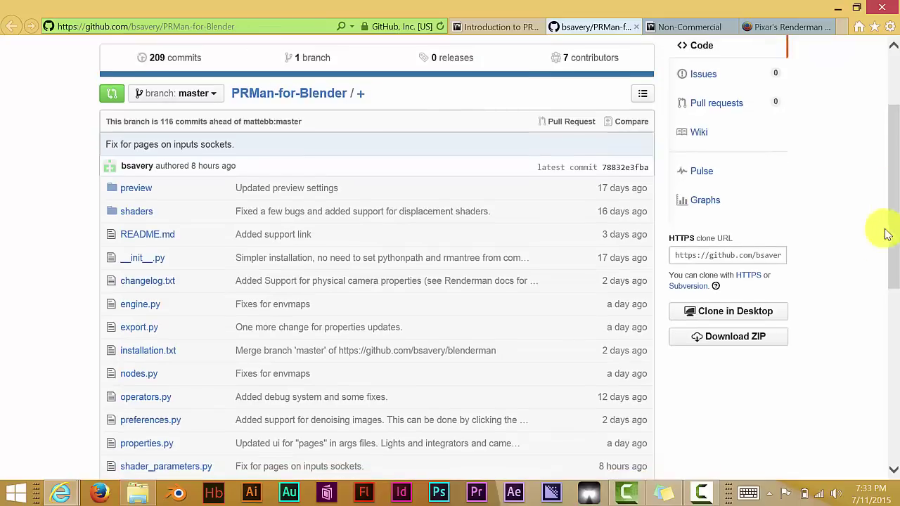
click(740, 339)
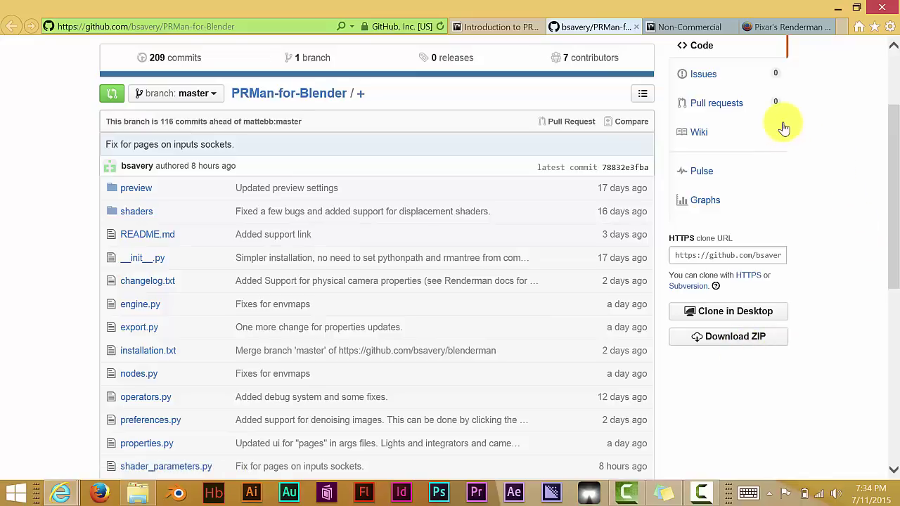
click(711, 28)
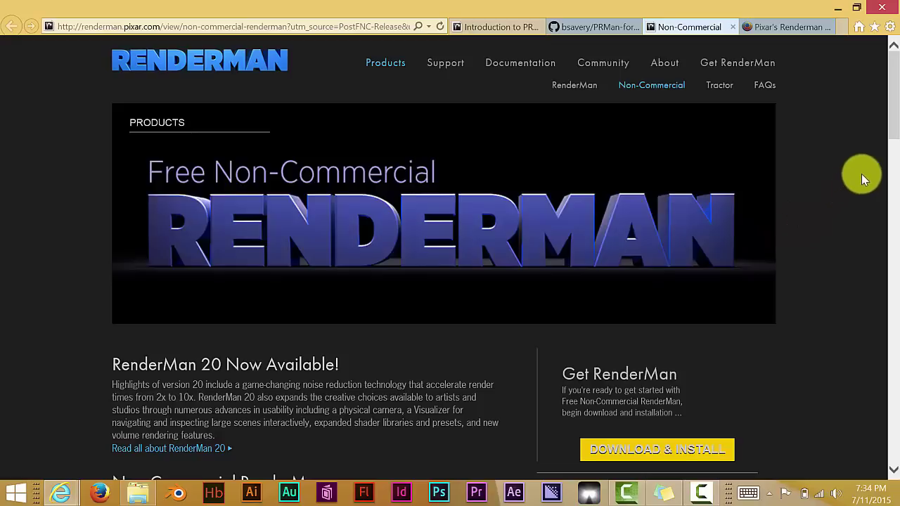
Step: Open the DOWNLOAD & INSTALL guide and scroll to its Intro section
drag(888, 131, 893, 158)
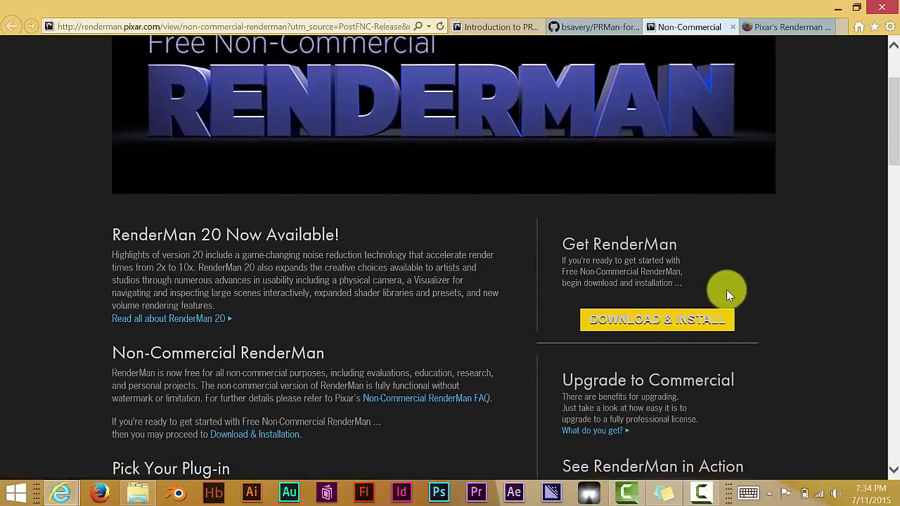
click(671, 320)
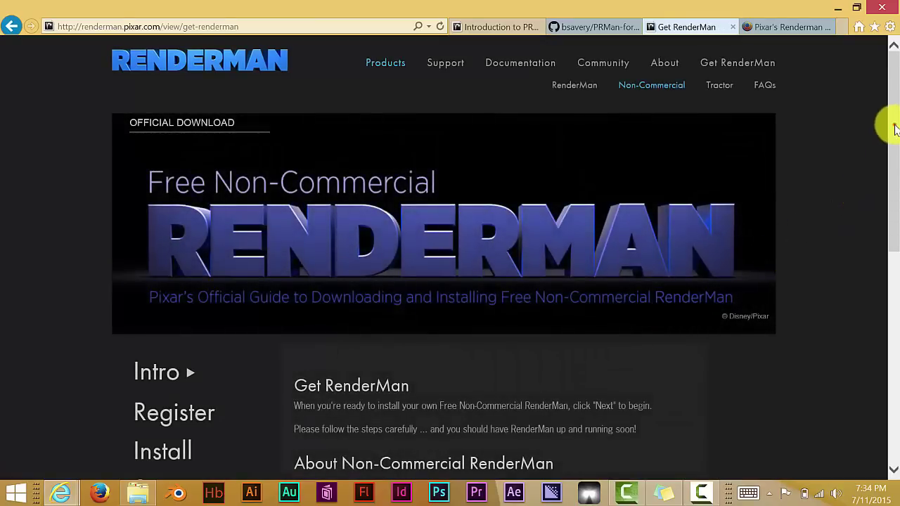
drag(890, 125, 886, 203)
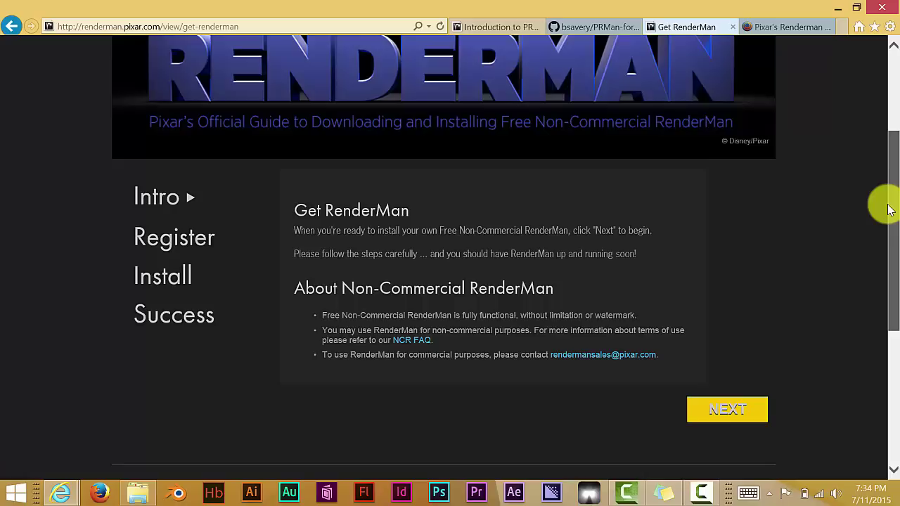
Step: Advance the guide past the Register step to Step 2: Download & Installation
click(735, 407)
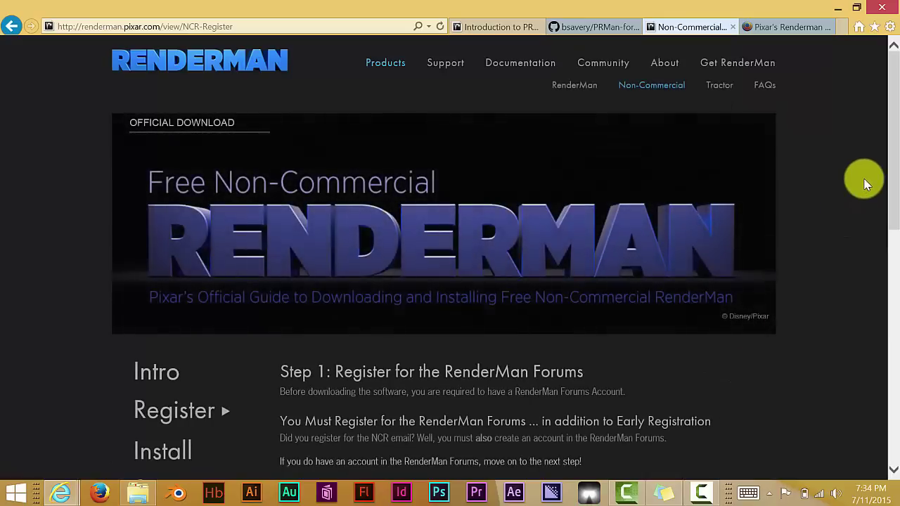
drag(894, 151, 891, 230)
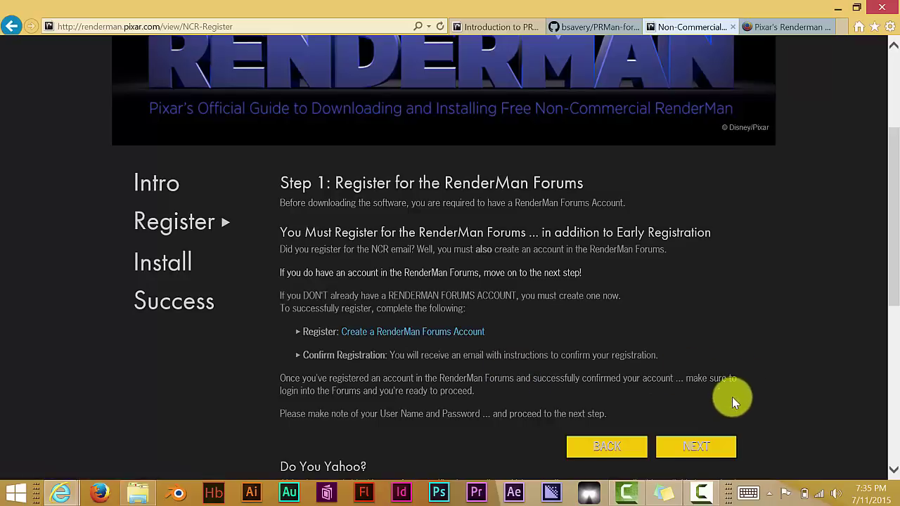
click(696, 448)
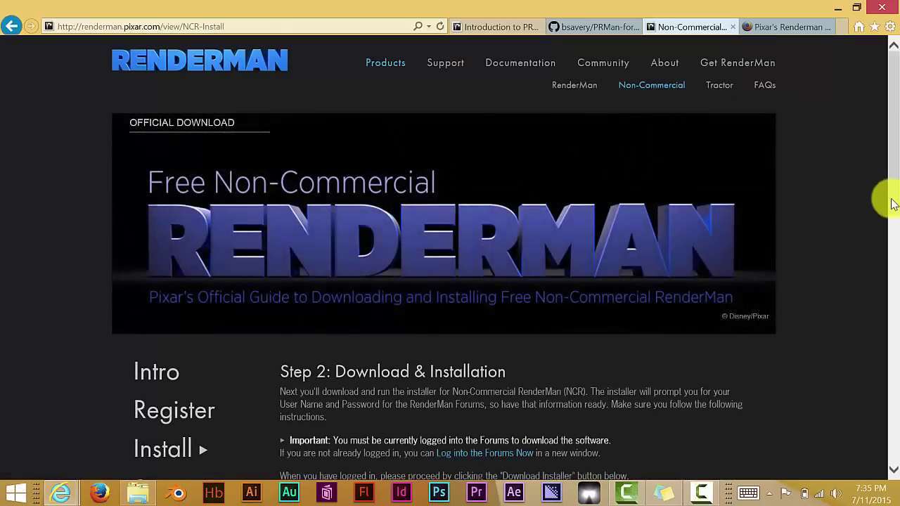
Step: Download the Non-Commercial RenderMan installer, dismiss the run/save bar, and return to the GitHub repo
drag(894, 204, 895, 266)
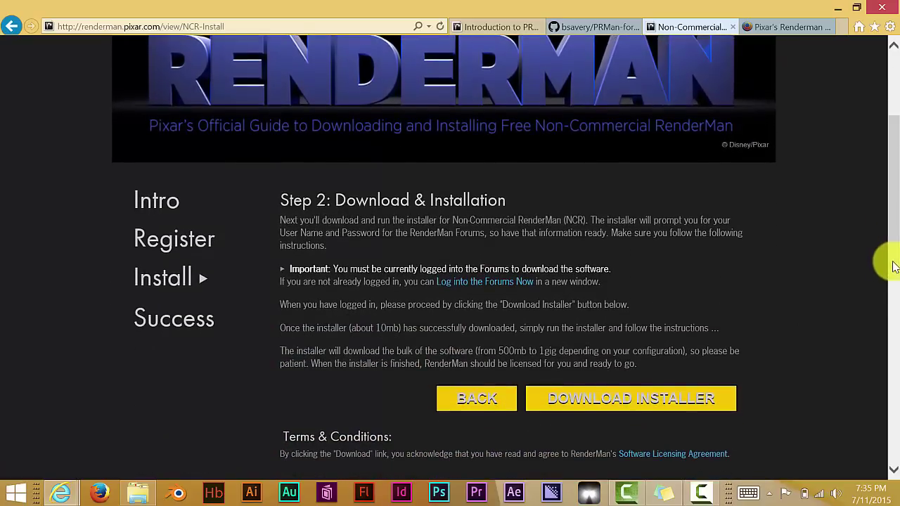
click(628, 400)
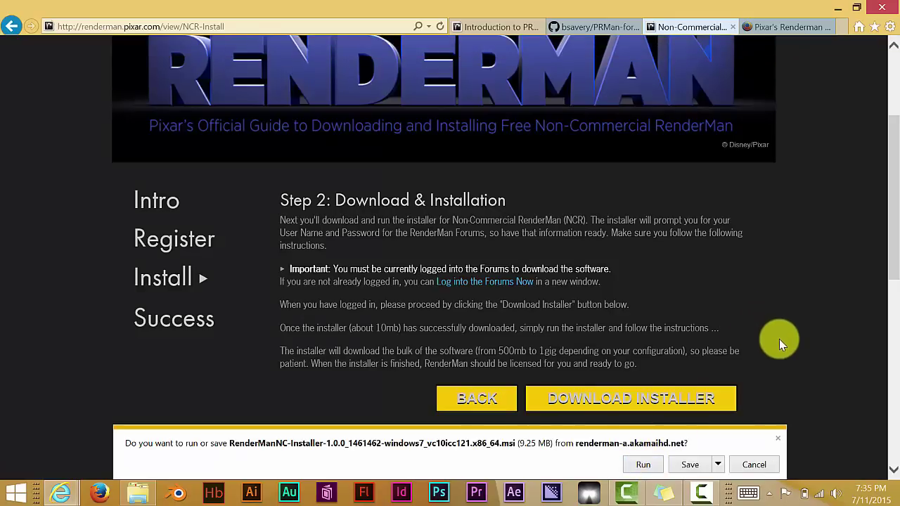
click(778, 441)
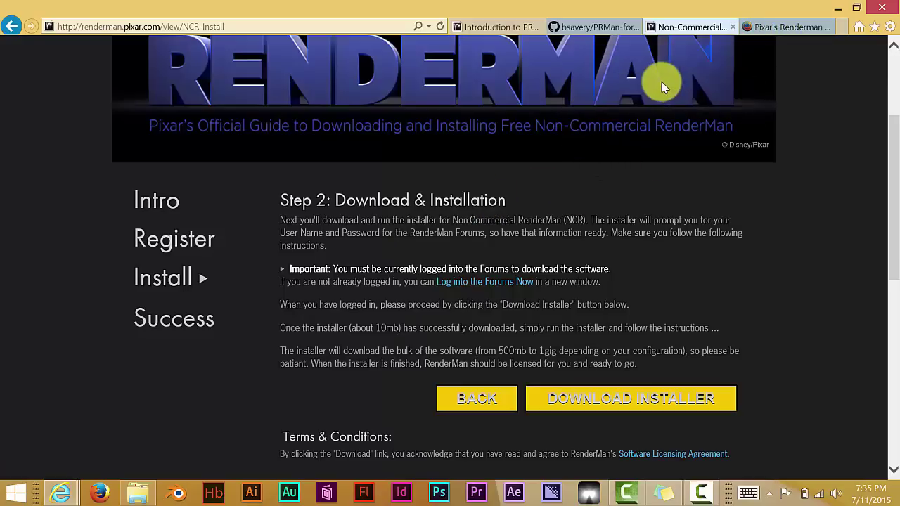
click(598, 27)
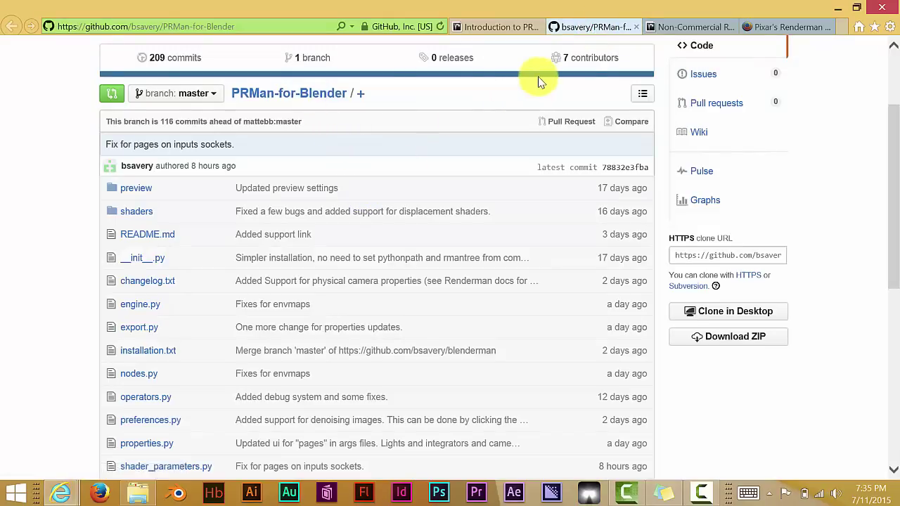
Step: Minimize the browser and launch Blender 2.75 from the taskbar
click(837, 8)
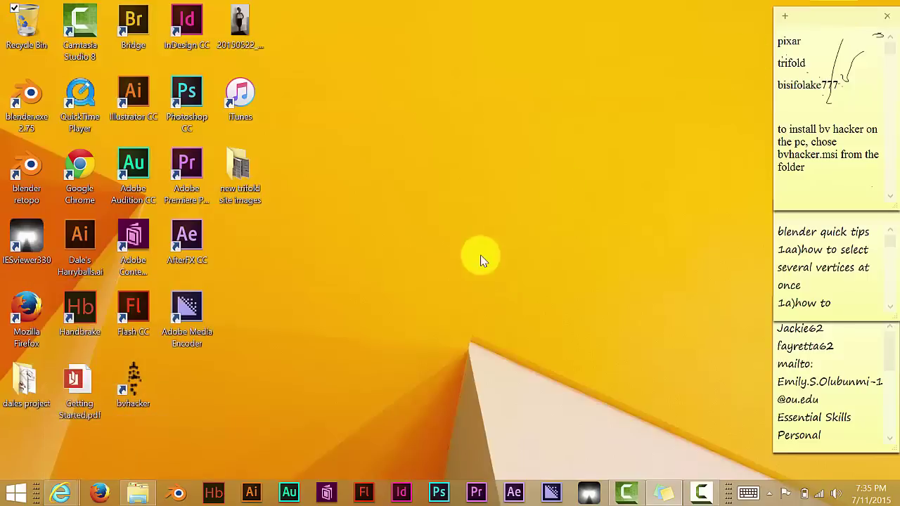
click(178, 495)
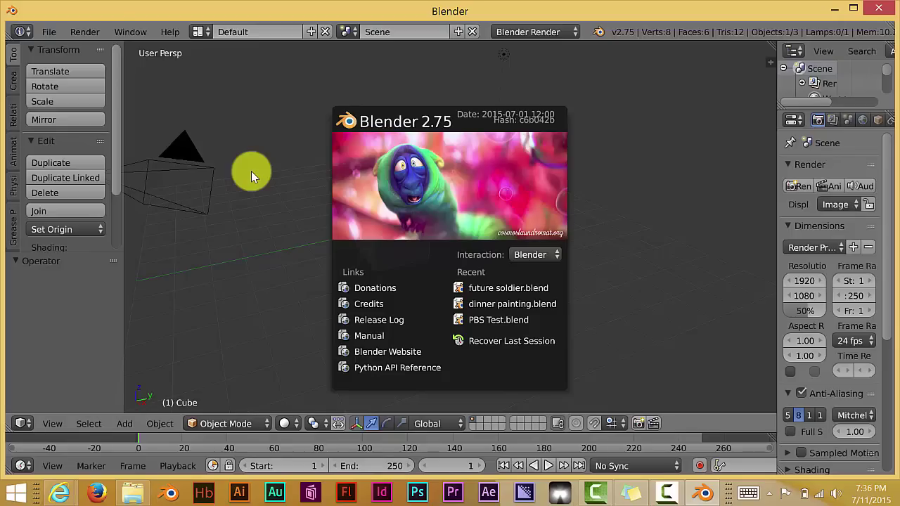
Step: Enable the Render: PRMan Render Engine add-on by searching 'pr' in User Preferences
click(47, 29)
click(49, 31)
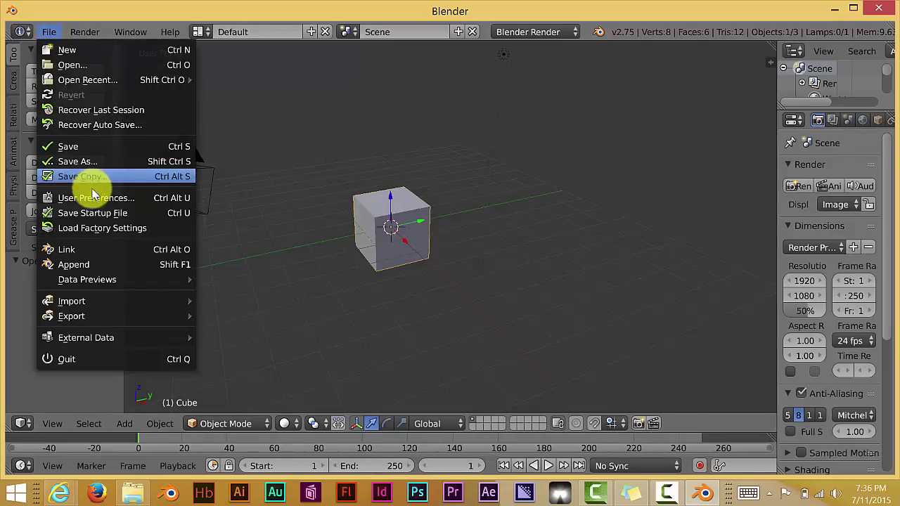
click(92, 198)
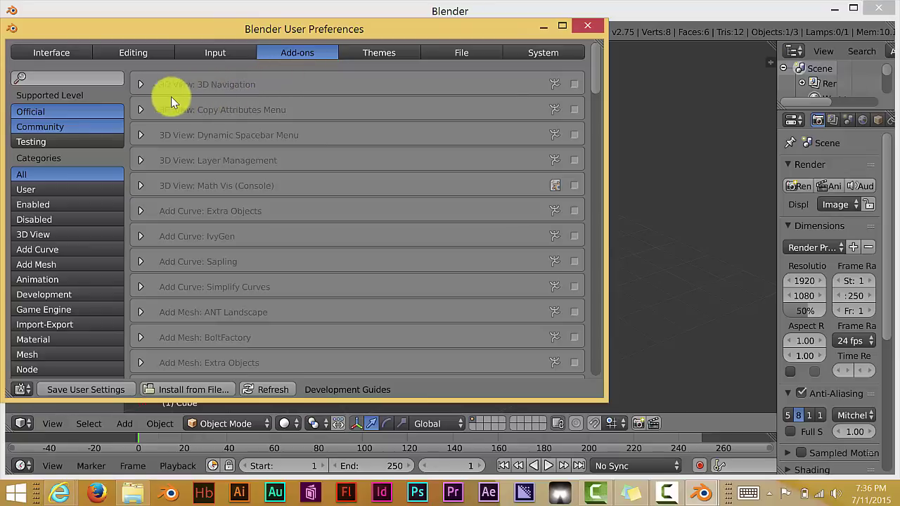
click(105, 76)
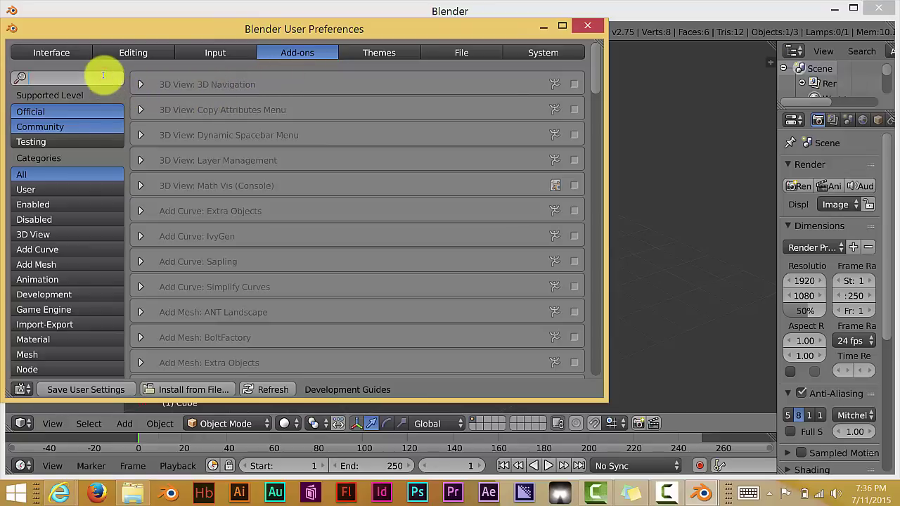
text(pr)
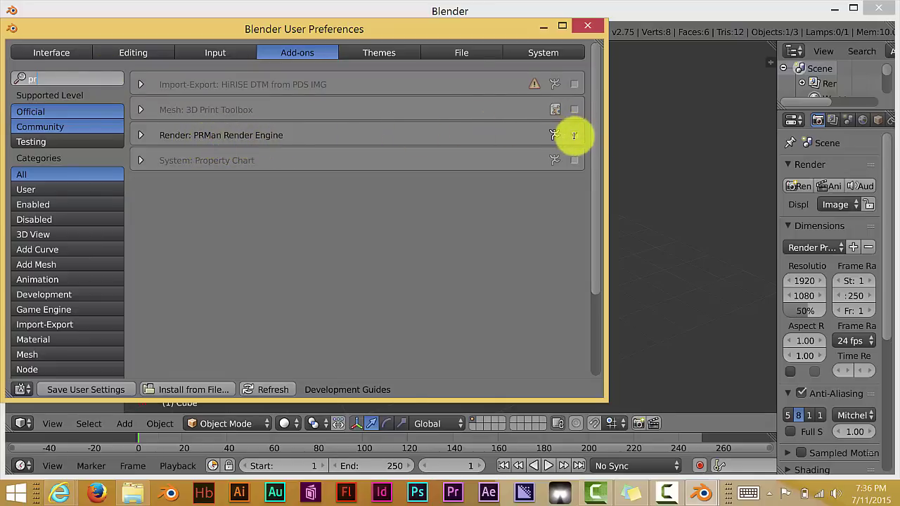
click(590, 25)
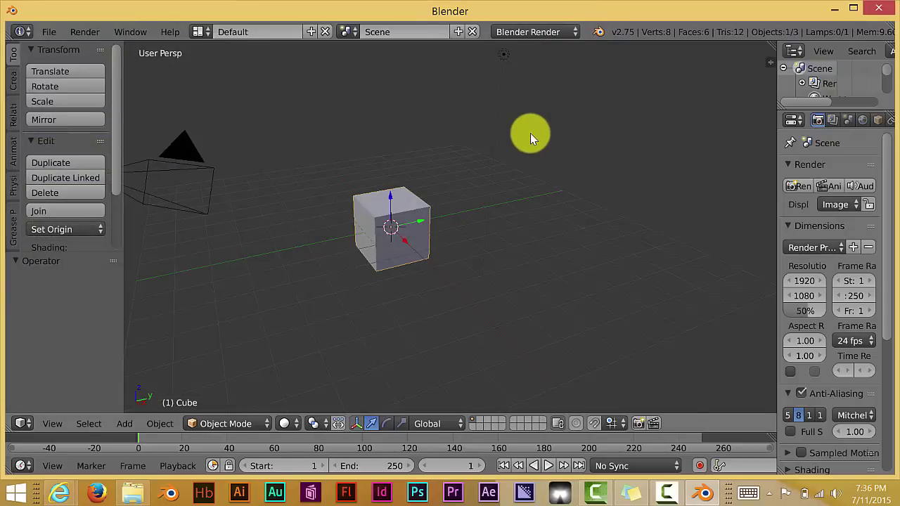
Step: Switch the render engine to PRMan Render and widen the properties panel to view Sampling
click(576, 33)
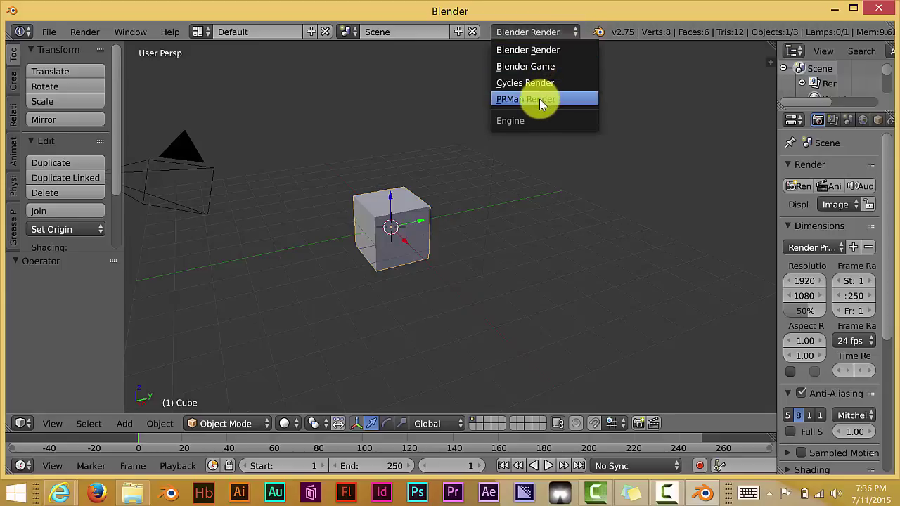
click(539, 99)
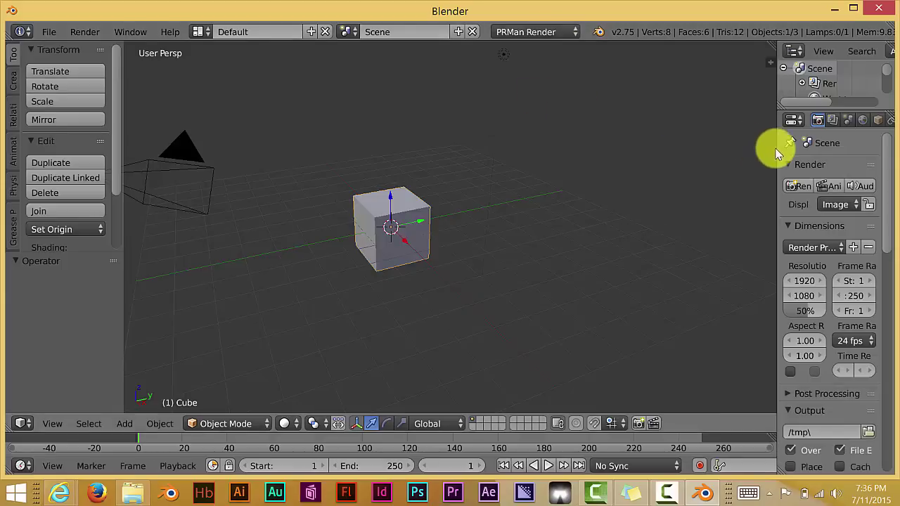
drag(776, 145, 731, 155)
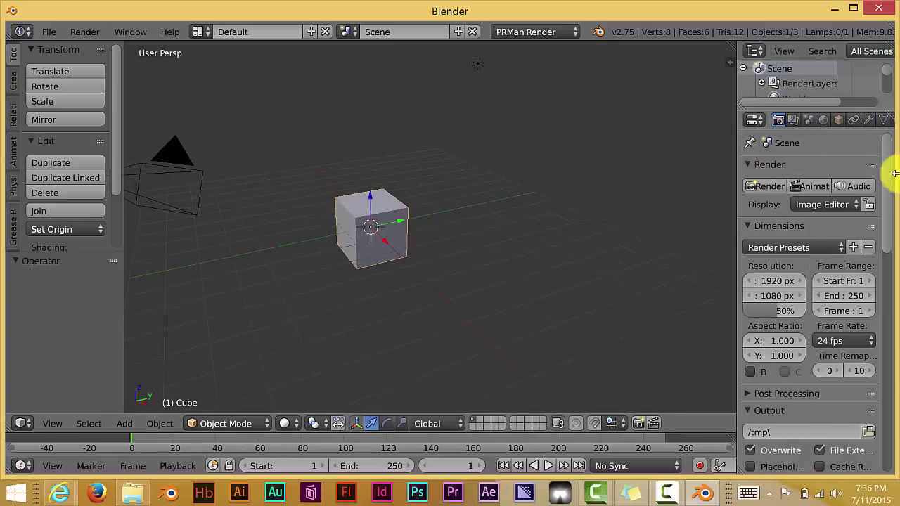
drag(886, 180, 886, 317)
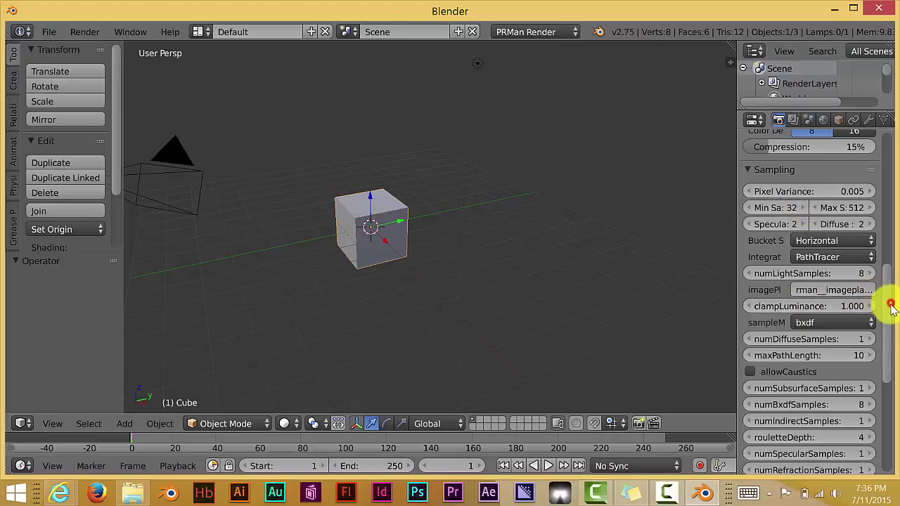
drag(893, 299, 894, 374)
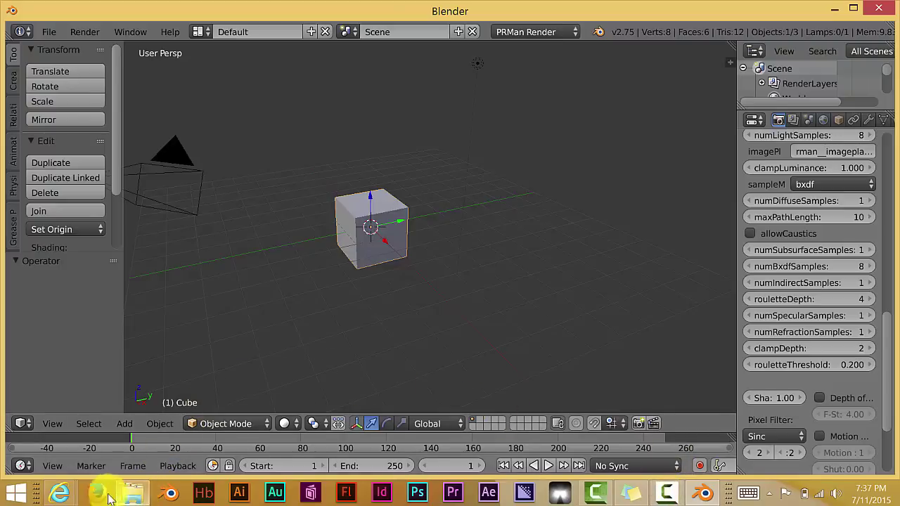
mouse_move(98, 494)
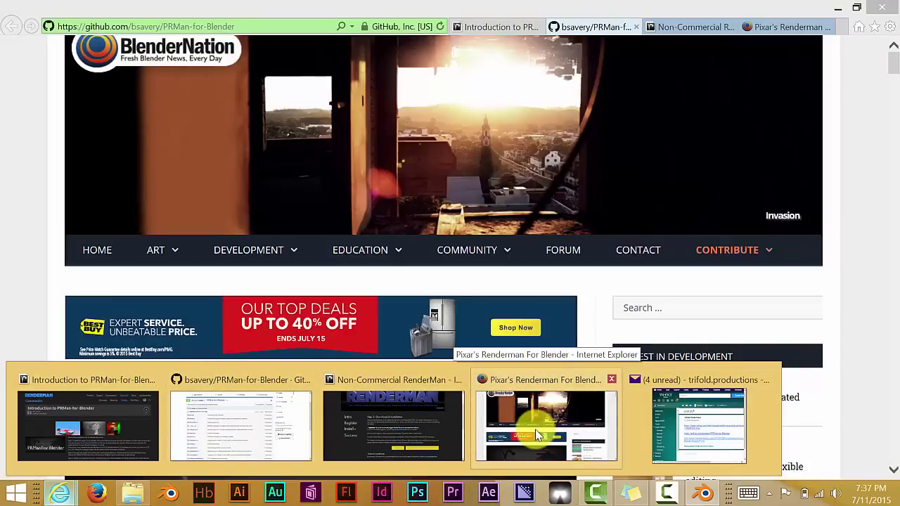
Step: Read the plugin installation steps in the 'Introduction to PRMan-for-Blender' tutorial
click(535, 429)
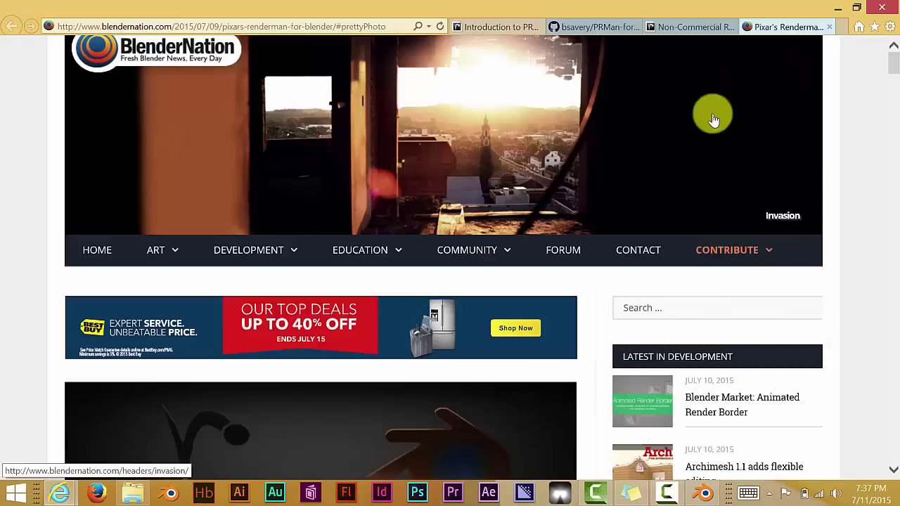
click(500, 26)
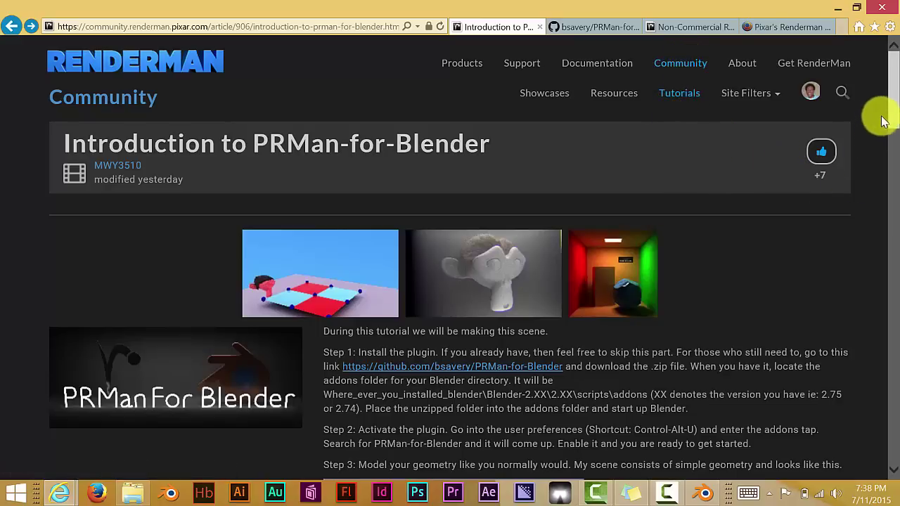
scroll(890, 133, down, 2)
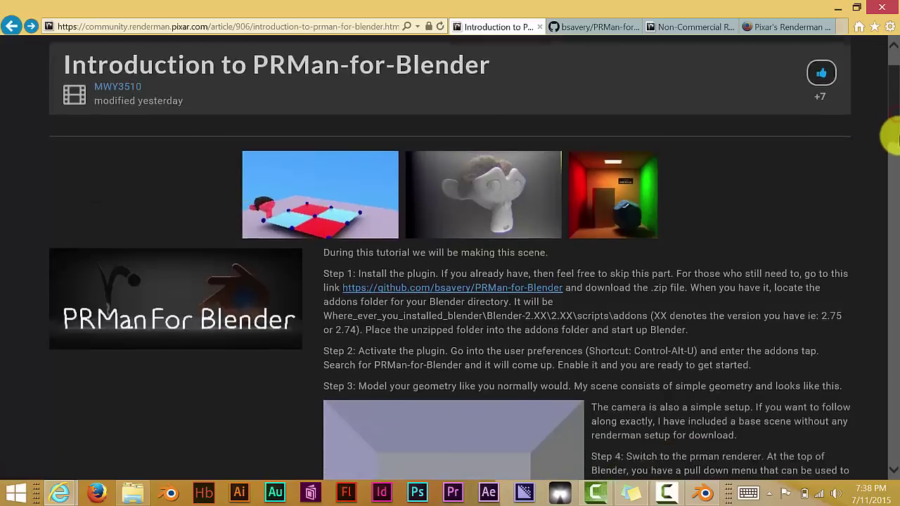
scroll(890, 141, up, 1)
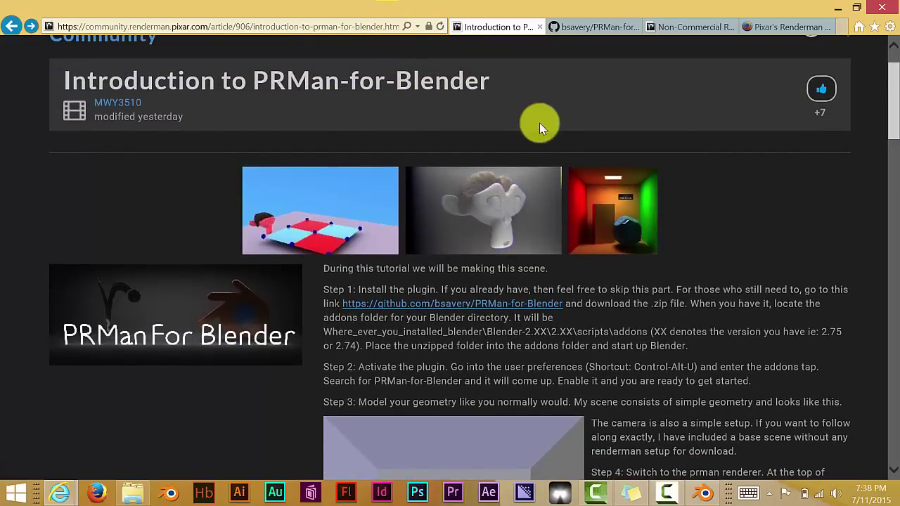
scroll(891, 133, down, 2)
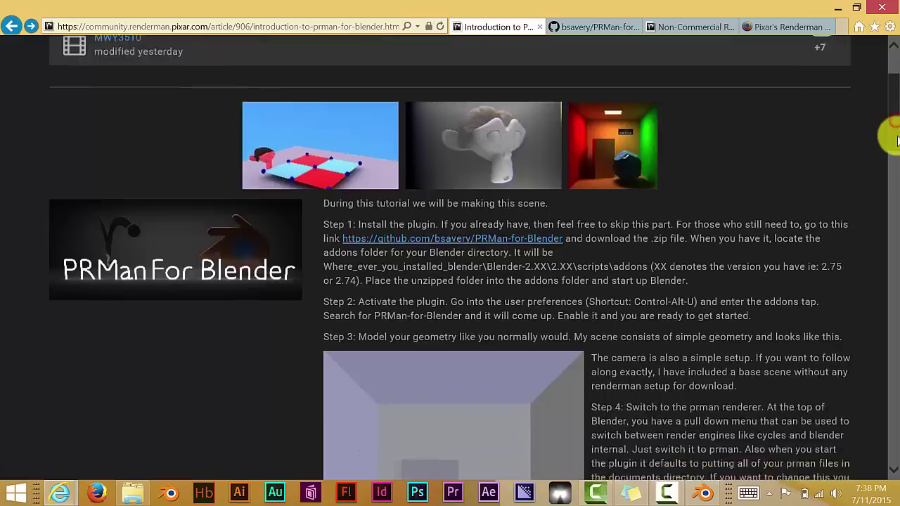
mouse_move(895, 161)
mouse_down()
mouse_move(893, 307)
mouse_move(894, 161)
mouse_up()
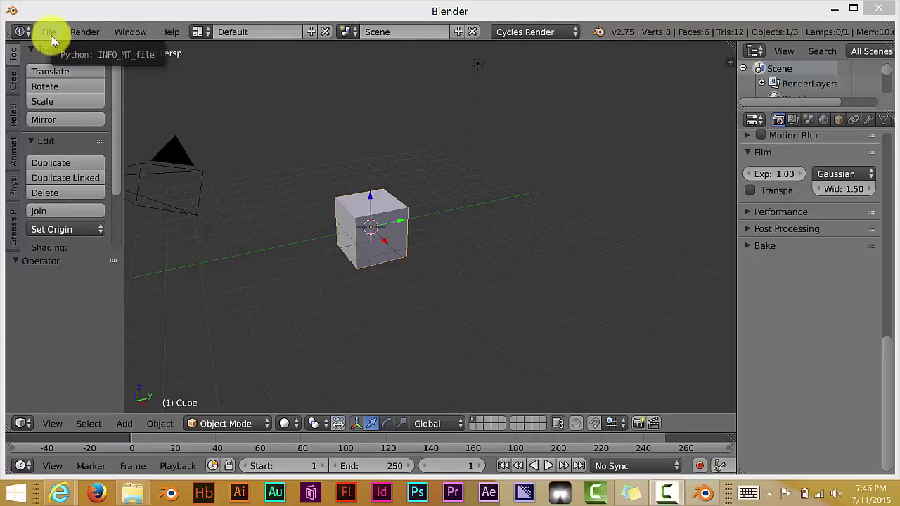
Step: Open File > User Preferences to view the enabled PRMan Render Engine add-on
click(49, 33)
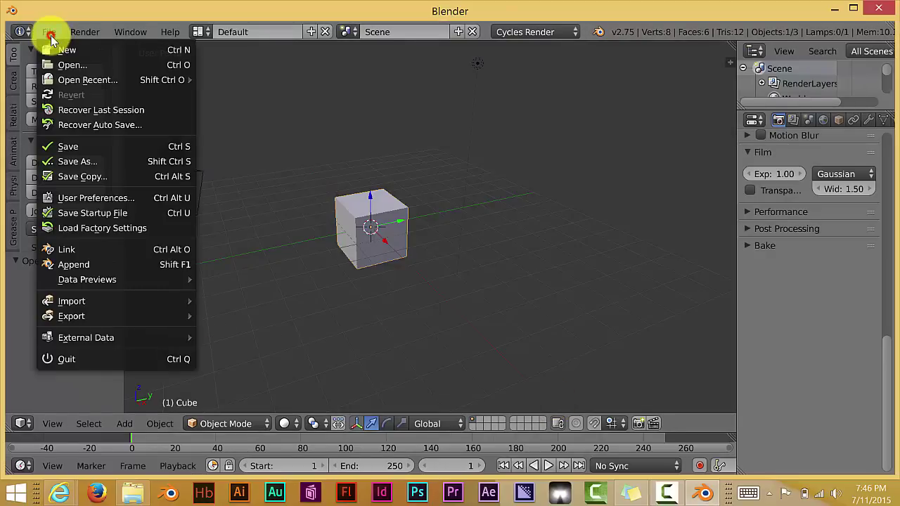
click(76, 198)
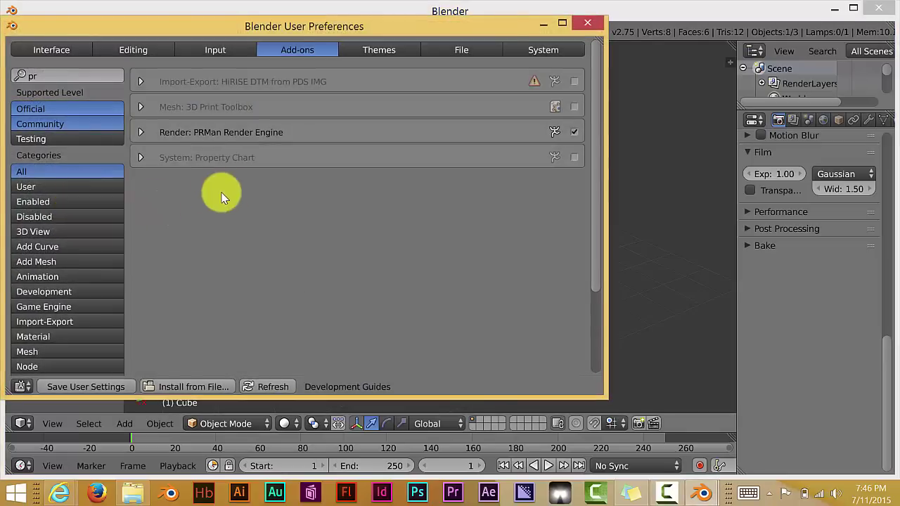
Step: Start installing an add-on from file and switch the file browser to drive D:
click(197, 385)
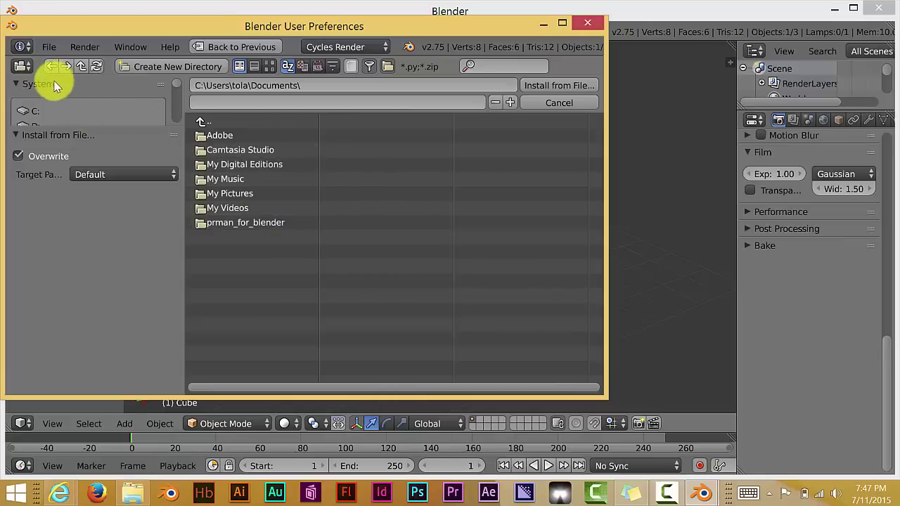
drag(96, 125, 97, 156)
click(33, 127)
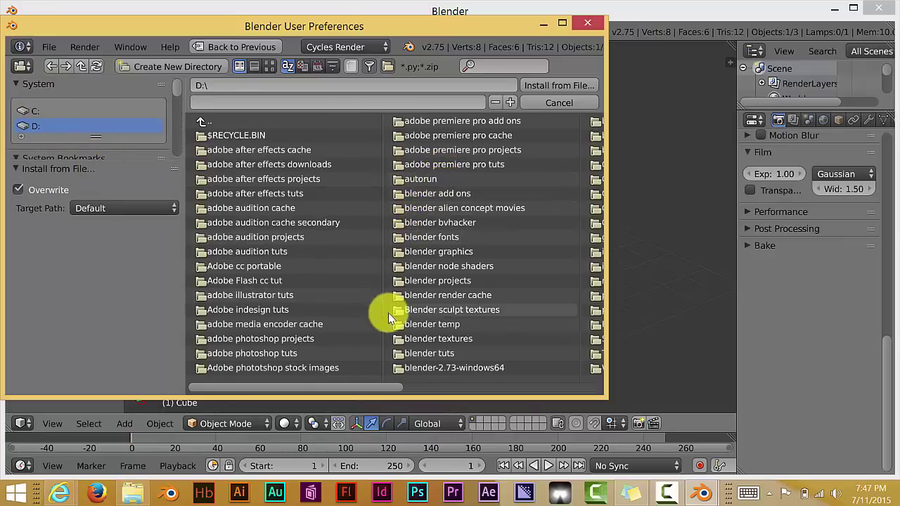
drag(378, 389, 437, 395)
Step: Navigate through blender-2.75-windows64\Blender-2.75-windows64\2.75\scripts\addons to reach PRMan-for-Blender-master.zip
click(529, 121)
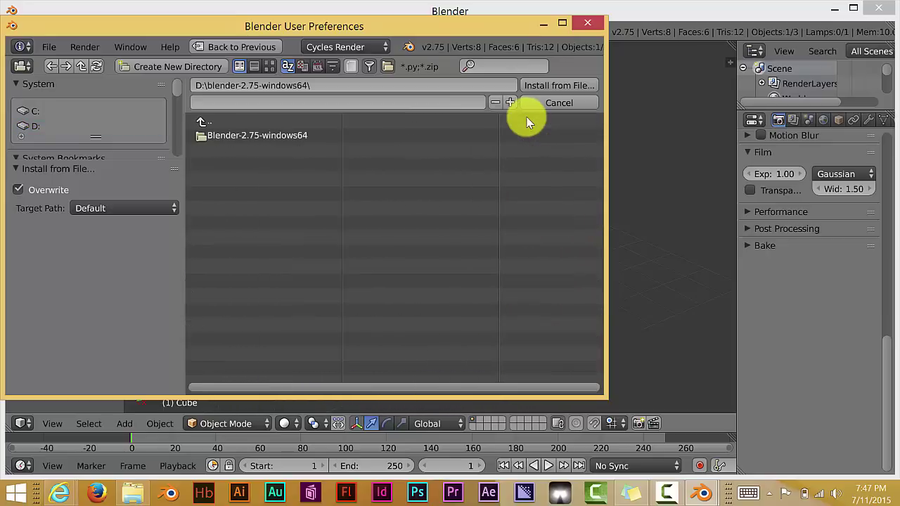
click(292, 135)
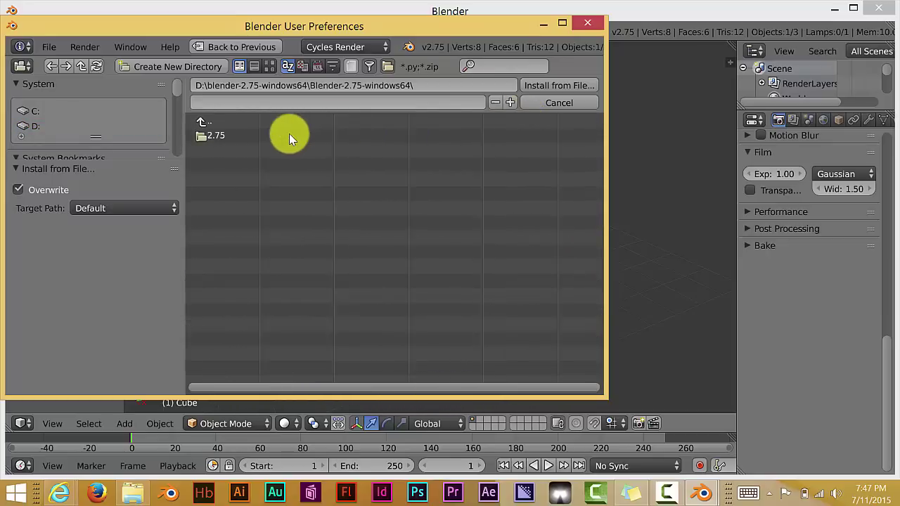
click(244, 138)
click(229, 164)
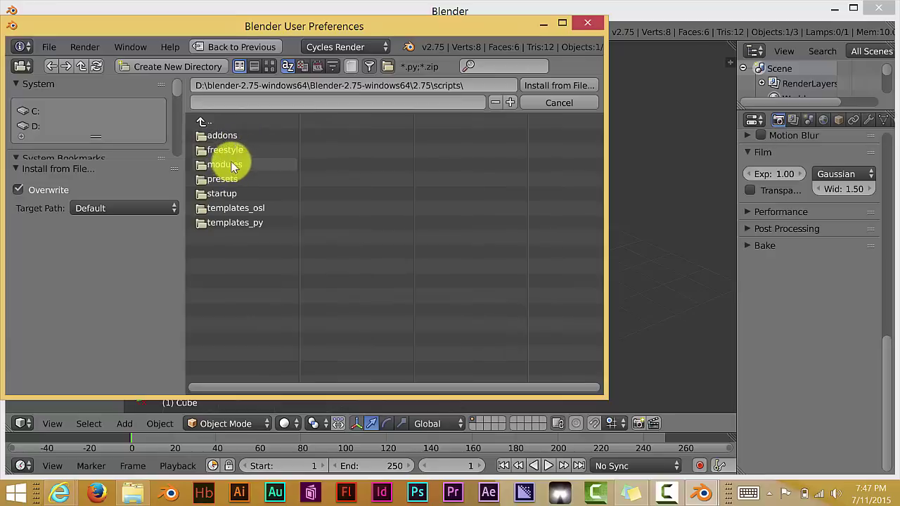
click(226, 135)
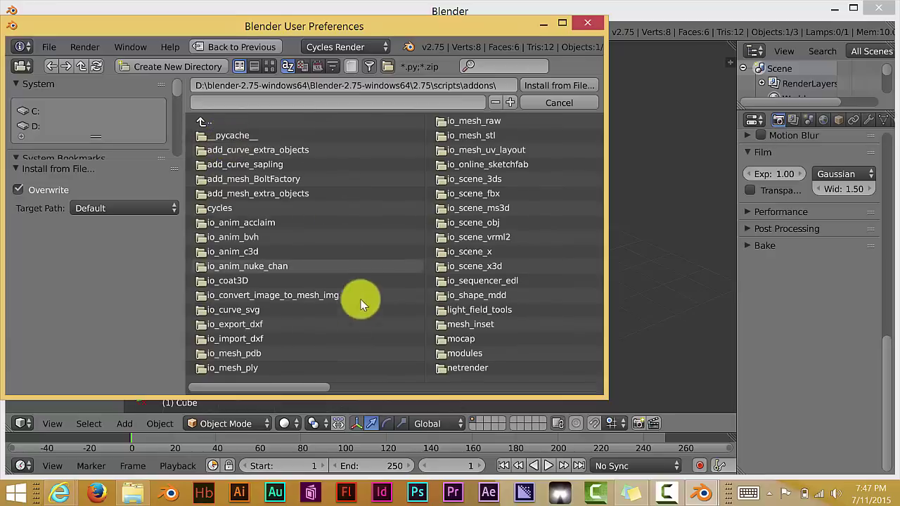
drag(318, 388, 480, 389)
drag(496, 383, 554, 374)
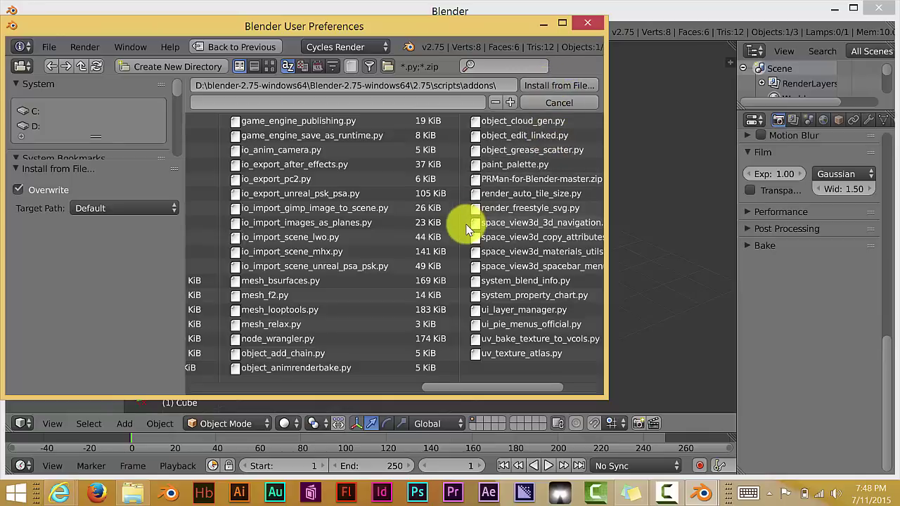
Step: Close User Preferences and minimise Blender to show the Windows desktop
click(584, 26)
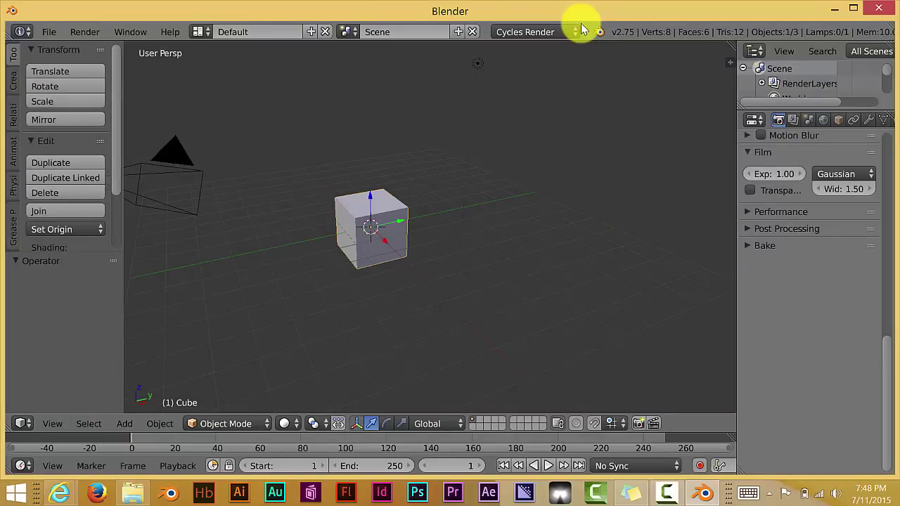
click(834, 8)
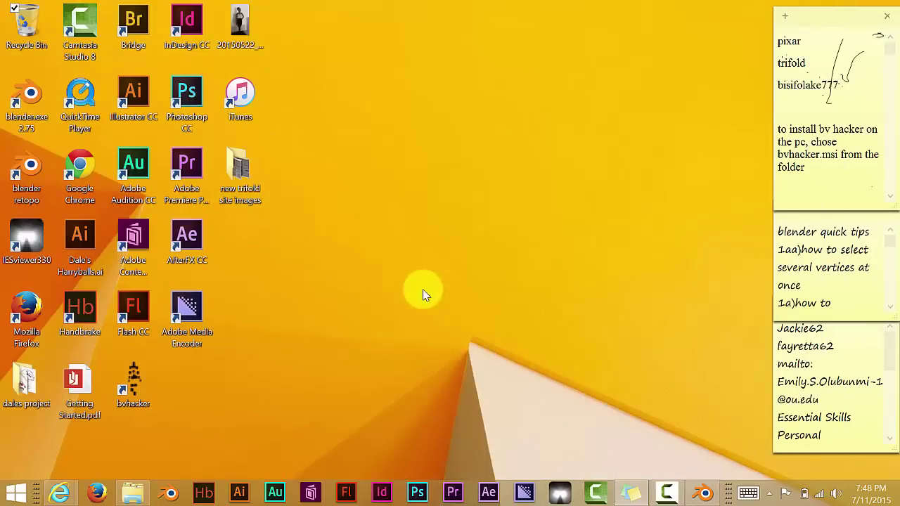
Step: From the Blender 2.75 shortcut's file location, open the 2.75\scripts\addons folder in File Explorer
right_click(37, 104)
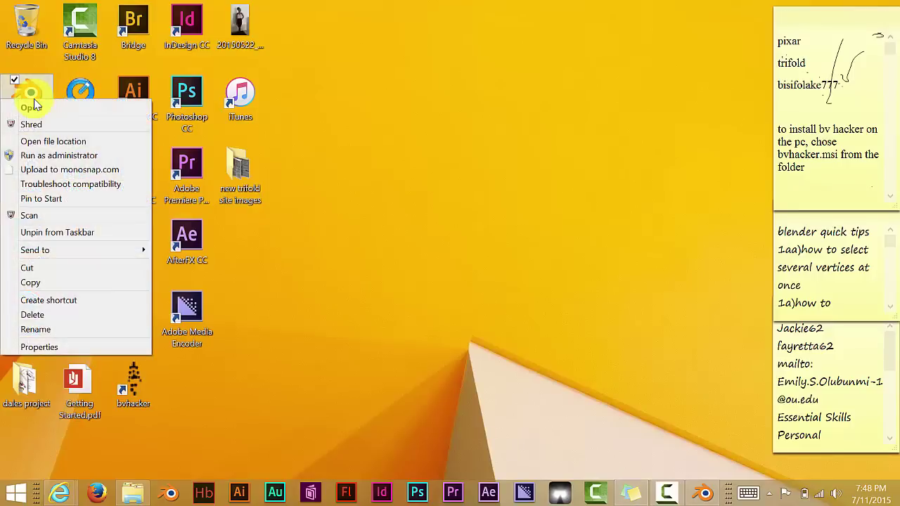
click(64, 142)
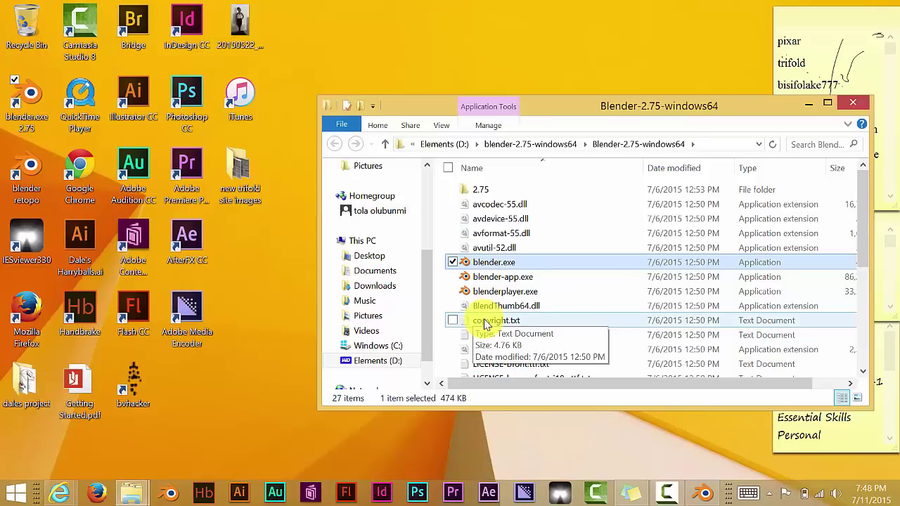
click(482, 191)
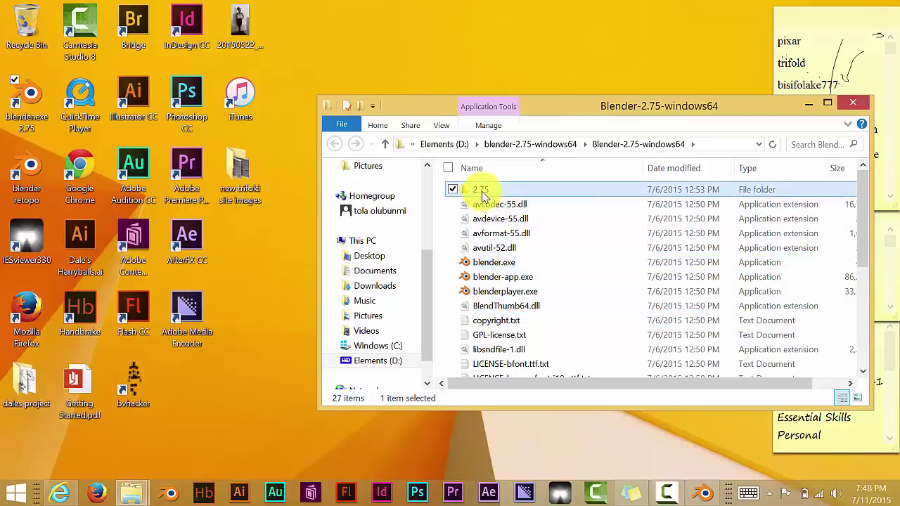
double_click(483, 191)
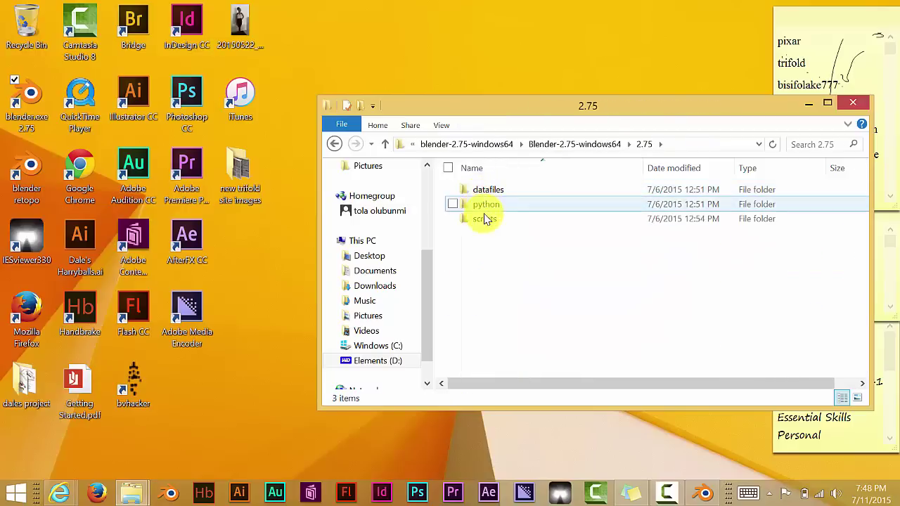
double_click(484, 219)
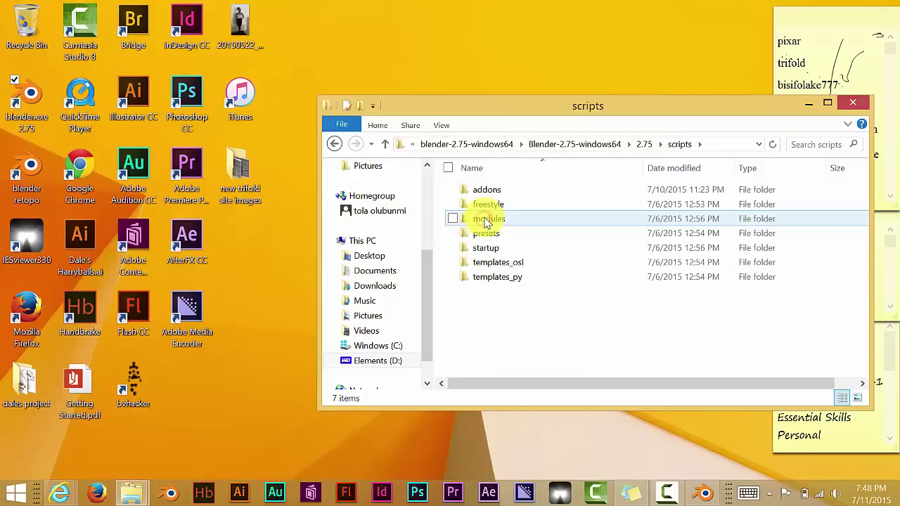
click(491, 191)
double_click(491, 191)
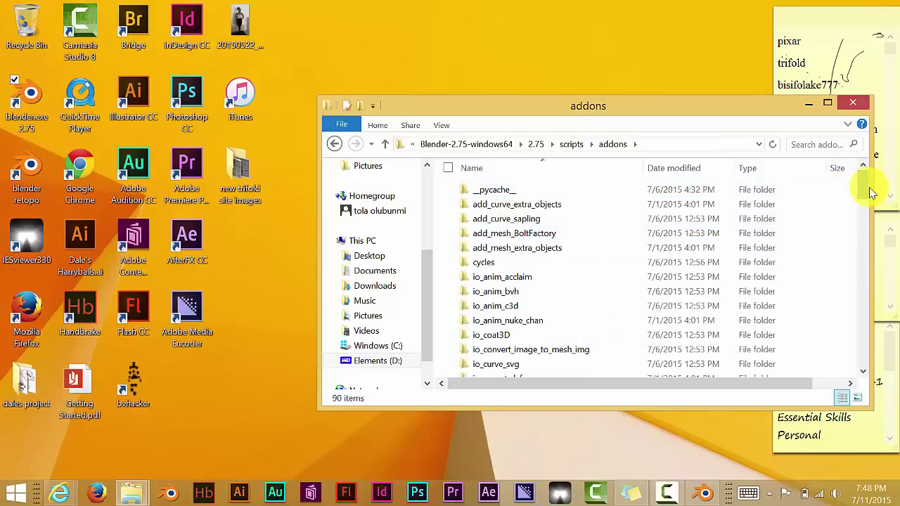
mouse_move(861, 185)
mouse_down()
mouse_move(871, 272)
mouse_move(871, 185)
mouse_up()
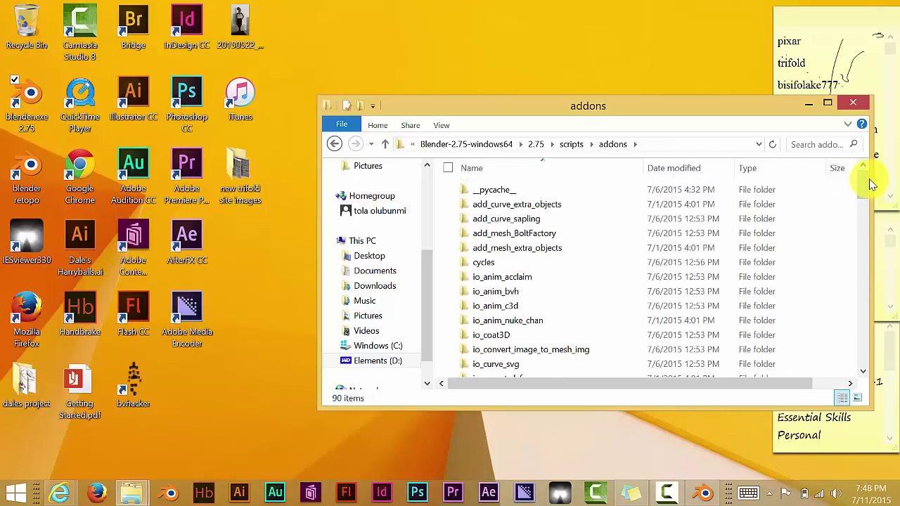